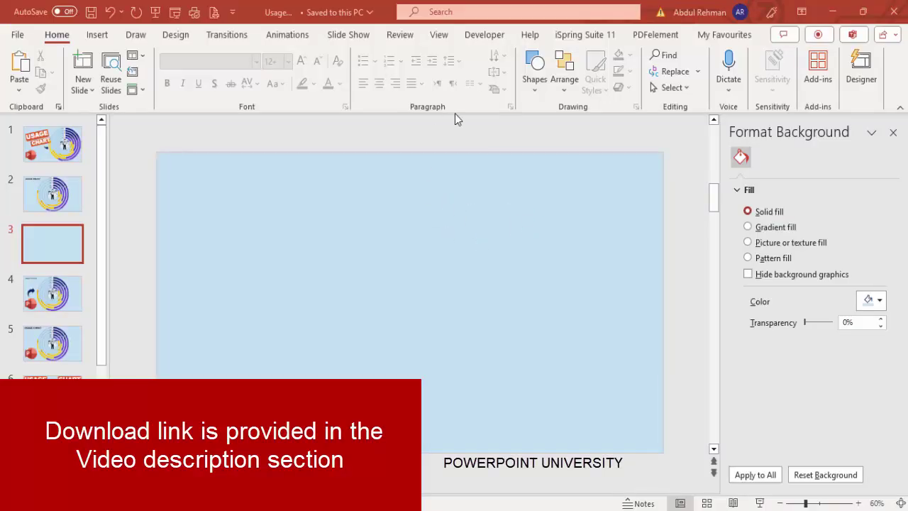
Show the slide guides and insert a default-size arc shape just right of the vertical guide, above the slide's middle
{"action": "left_click", "coordinate": [435, 36]}
{"action": "left_click", "coordinate": [291, 88]}
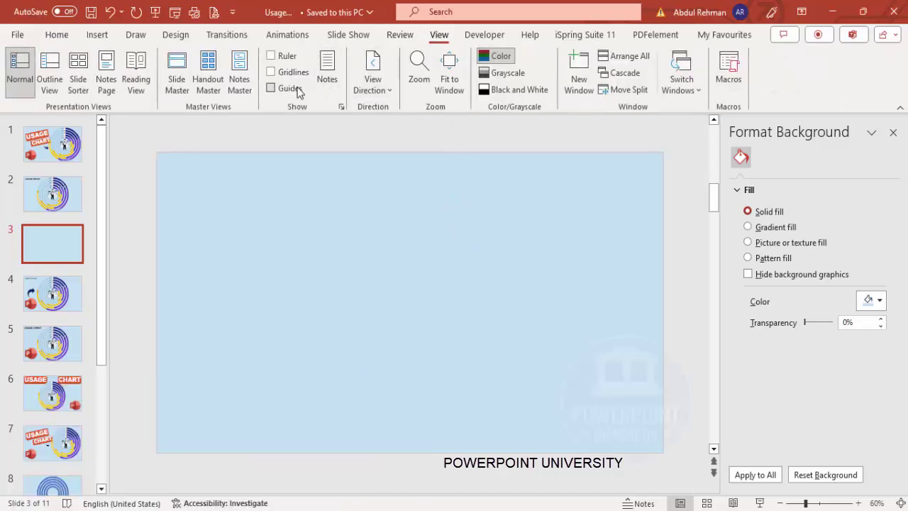
{"action": "left_click", "coordinate": [96, 35]}
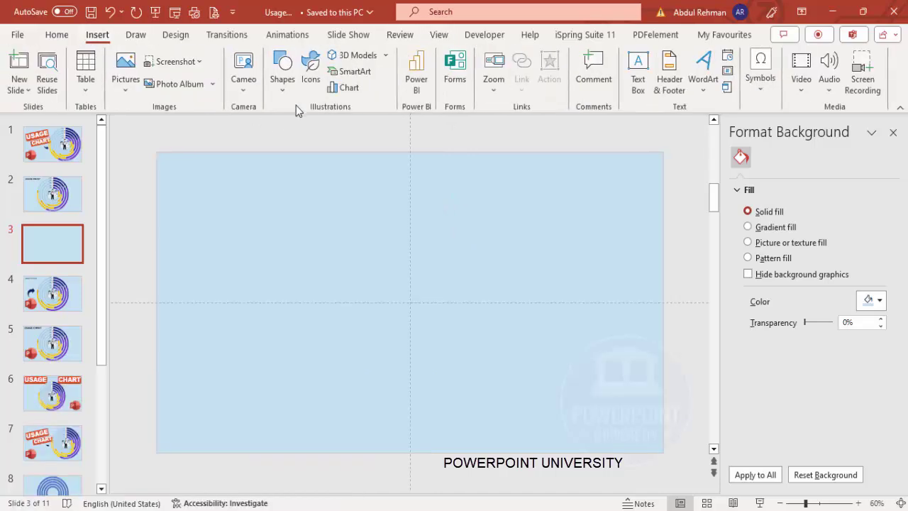
{"action": "left_click", "coordinate": [282, 78]}
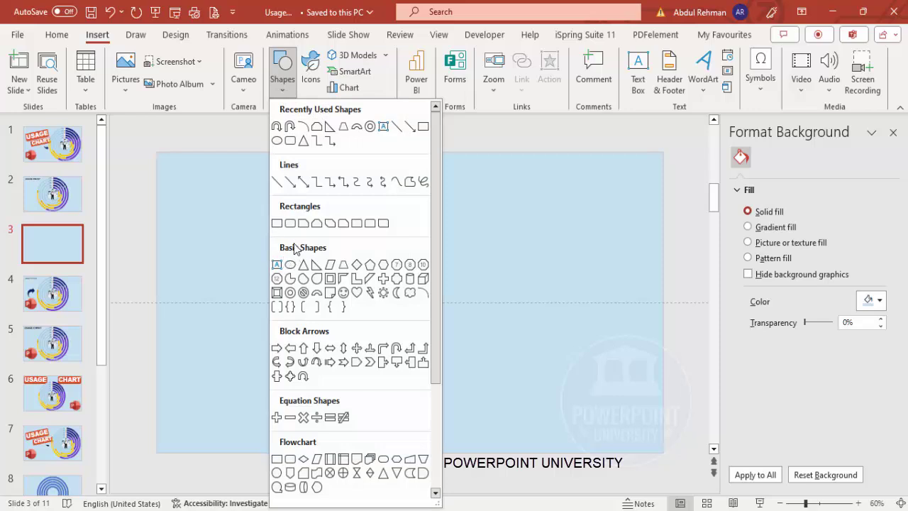
{"action": "left_click", "coordinate": [424, 292]}
{"action": "left_click", "coordinate": [419, 239]}
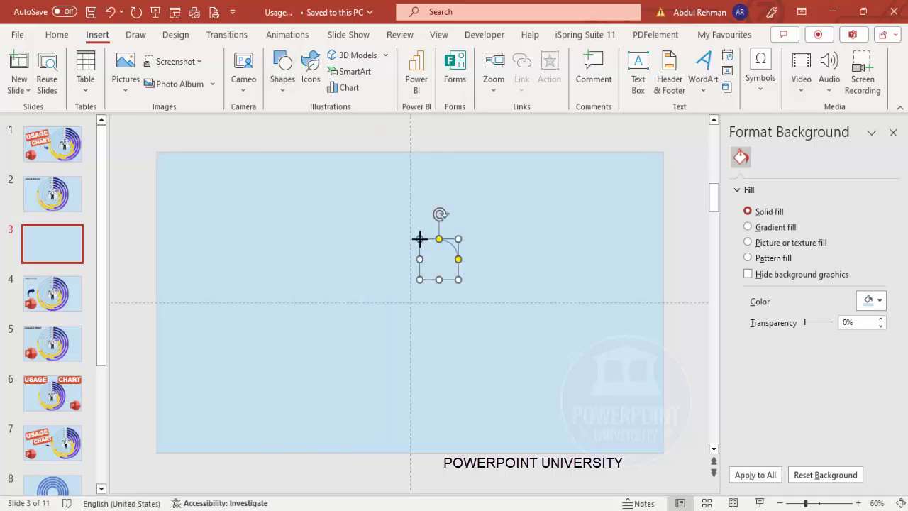
Set both the height and the width of the arc to 3 inches
{"action": "left_click", "coordinate": [822, 63]}
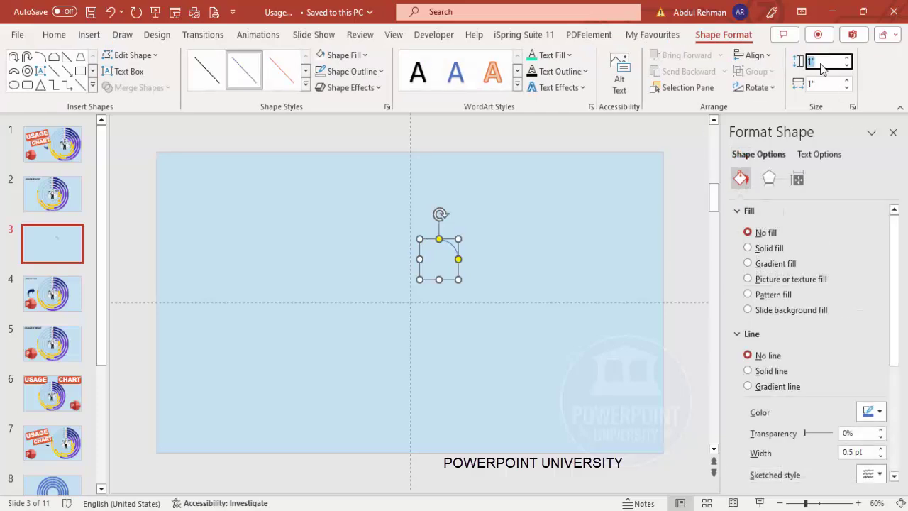
{"action": "type", "text": "3"}
{"action": "key", "text": "Tab"}
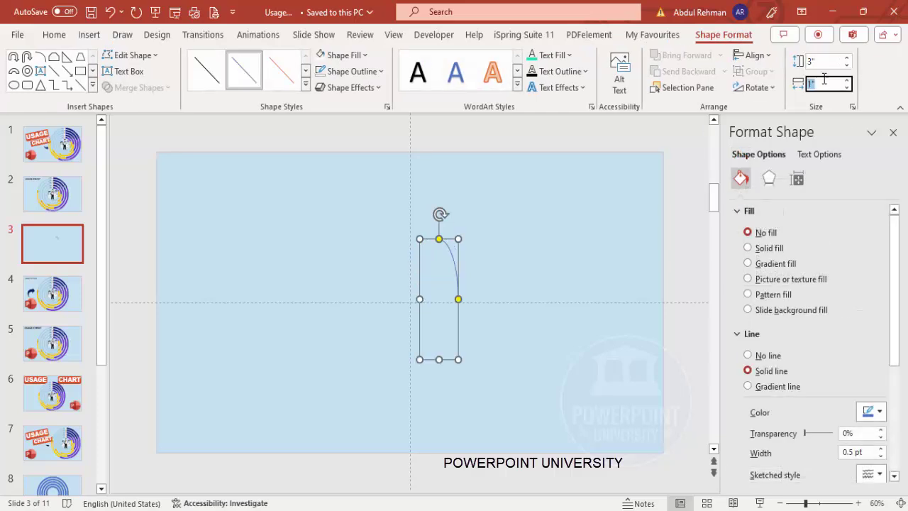
{"action": "type", "text": "3"}
{"action": "key", "text": "Return"}
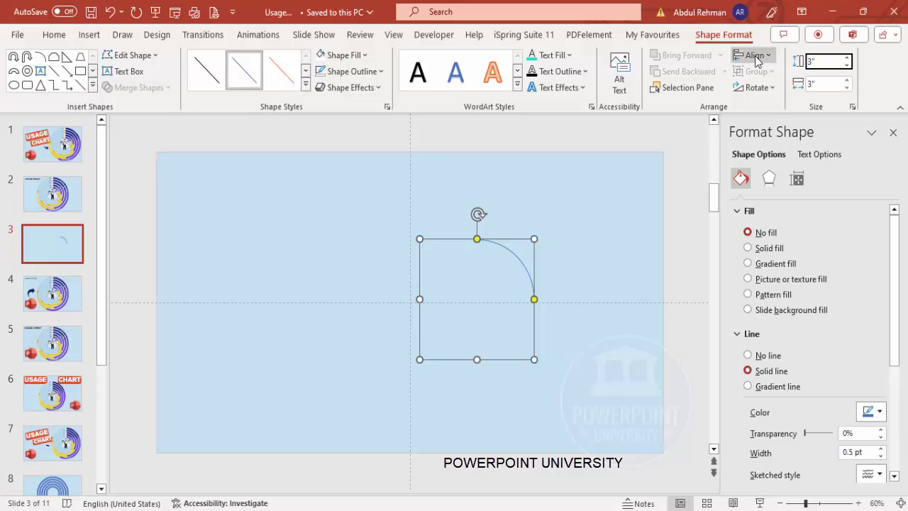
Align the arc to the center and middle of the slide so it sits on the guide intersection
{"action": "left_click", "coordinate": [753, 55]}
{"action": "left_click", "coordinate": [770, 93]}
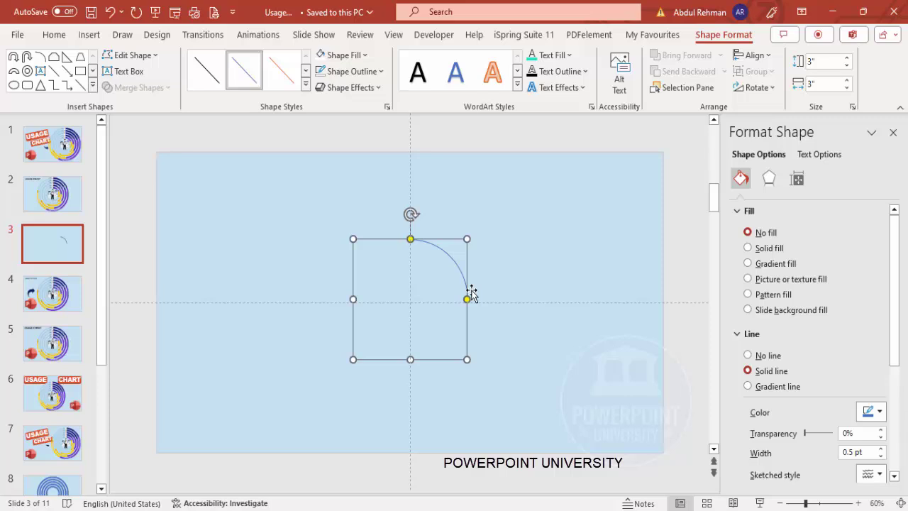
{"action": "key", "text": "Down"}
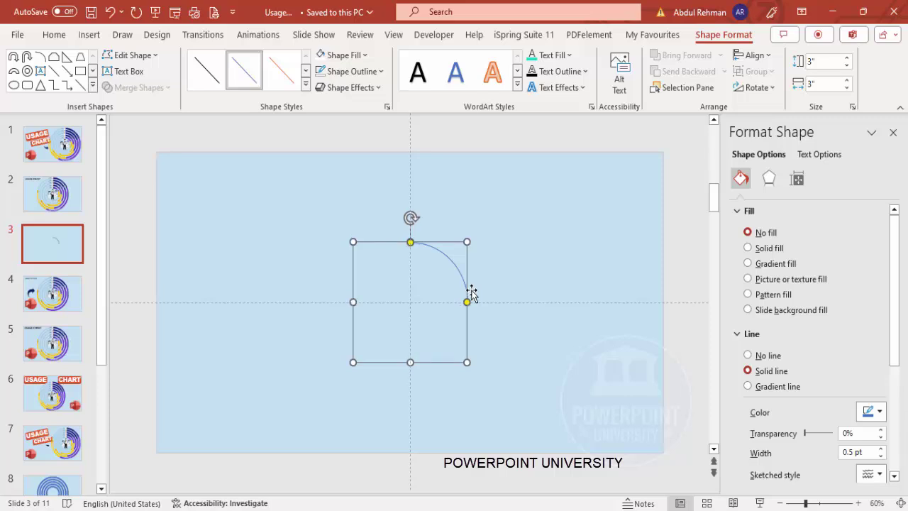
Extend the arc's end point clockwise around to its start at the top, forming a nearly closed circle
{"action": "left_click_drag", "start_coordinate": [467, 302], "coordinate": [383, 250]}
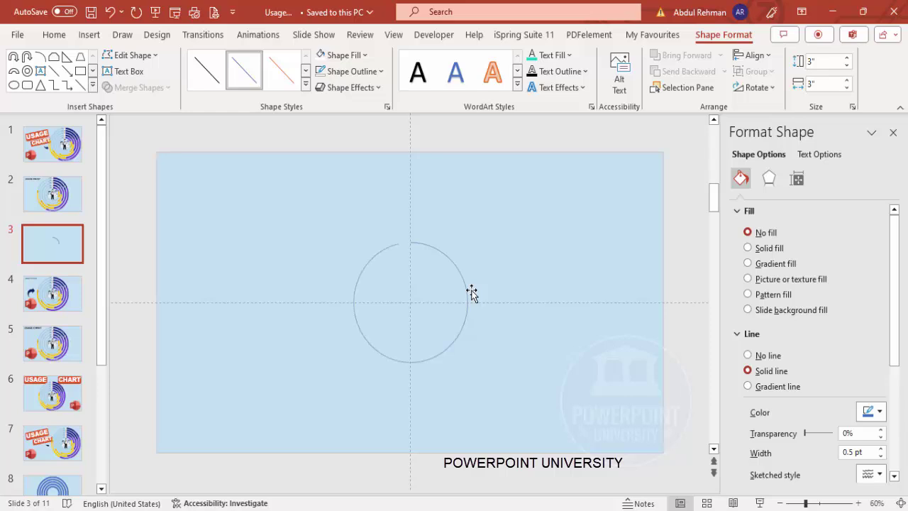
{"action": "left_click_drag", "start_coordinate": [408, 242], "coordinate": [415, 243]}
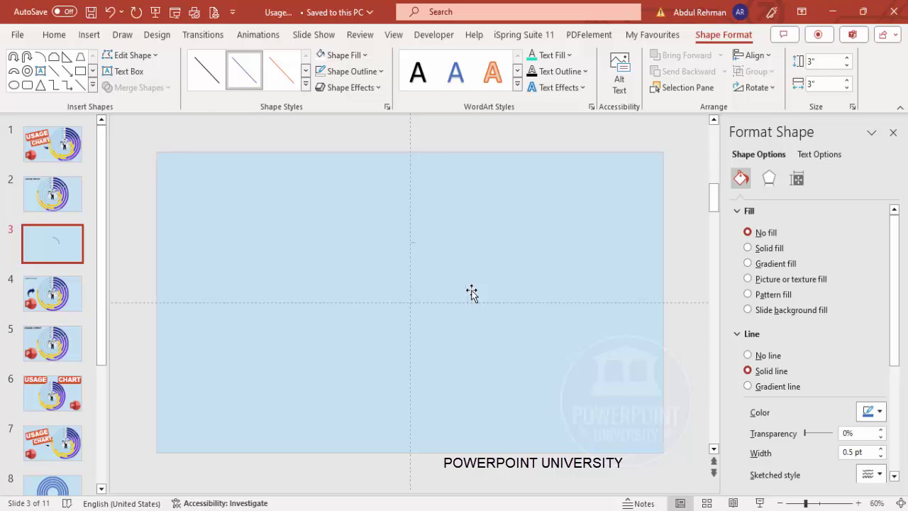
{"action": "left_click_drag", "start_coordinate": [472, 293], "coordinate": [472, 293]}
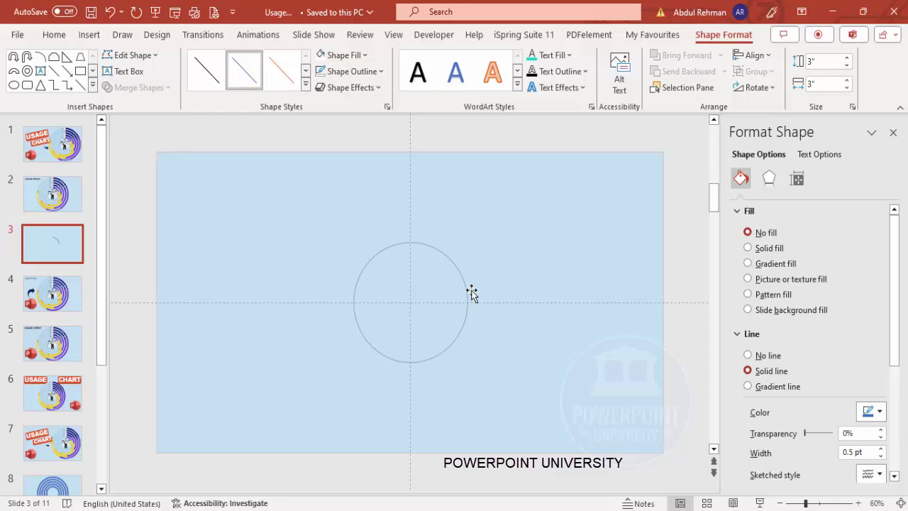
{"action": "left_click_drag", "start_coordinate": [471, 293], "coordinate": [472, 293]}
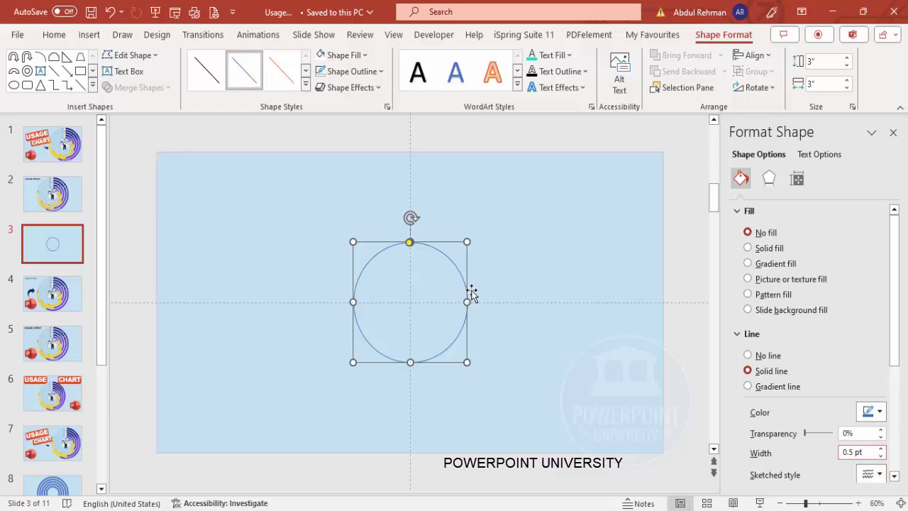
Set the circle's line width to 22 pt to make a thick ring
{"action": "key", "text": "Tab"}
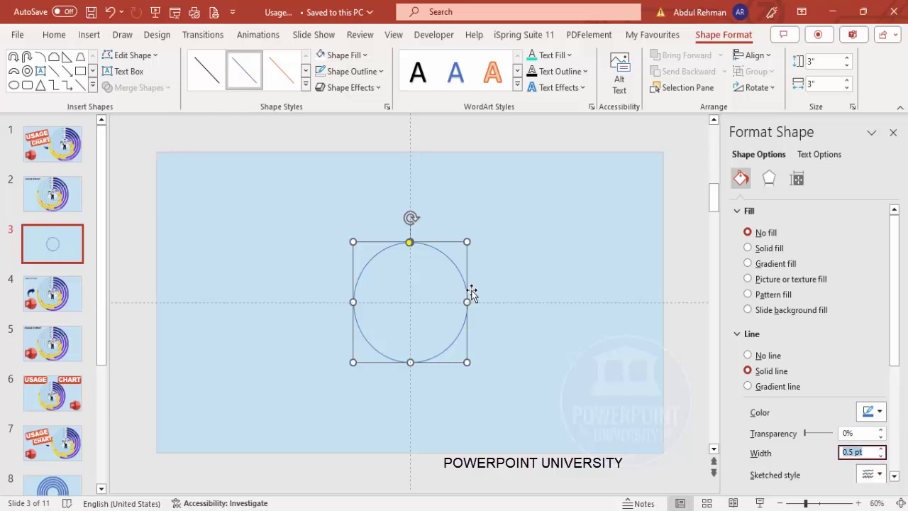
{"action": "type", "text": "22"}
{"action": "key", "text": "Return"}
{"action": "key", "text": "Escape"}
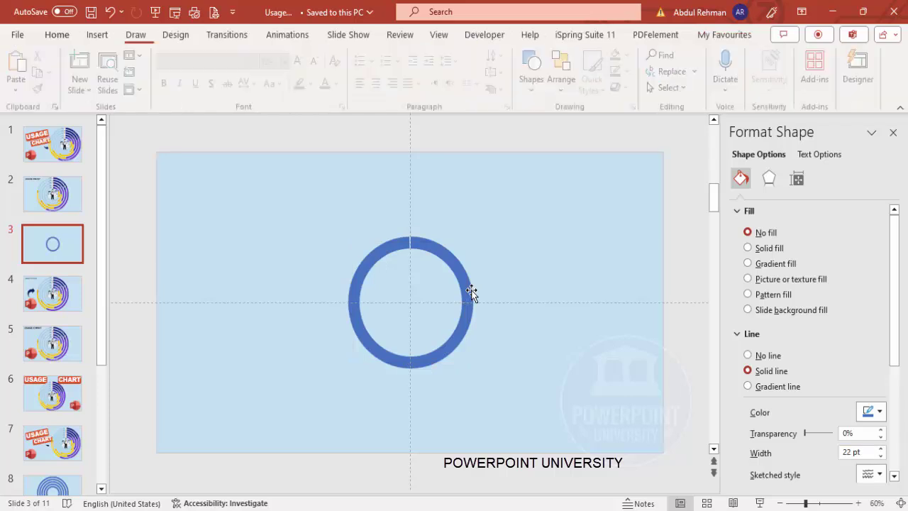
Close the remaining gap at the top of the ring by moving the arc's end point onto its start
{"action": "left_click", "coordinate": [472, 293]}
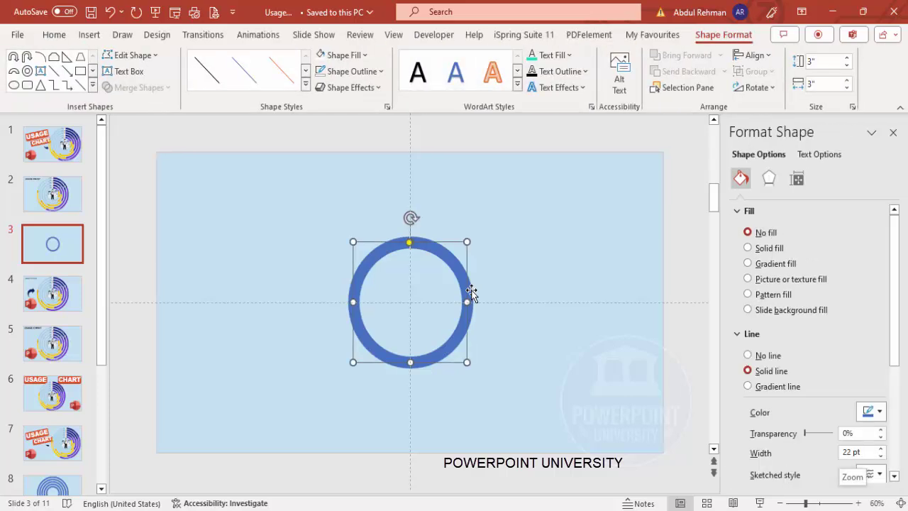
{"action": "scroll", "coordinate": [472, 293], "scroll_direction": "up", "scroll_amount": 10}
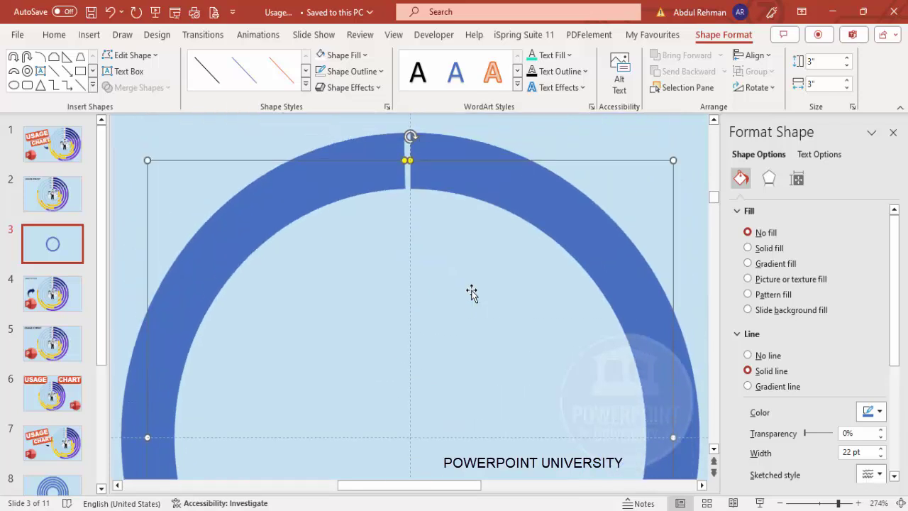
{"action": "left_click_drag", "start_coordinate": [404, 161], "coordinate": [411, 161]}
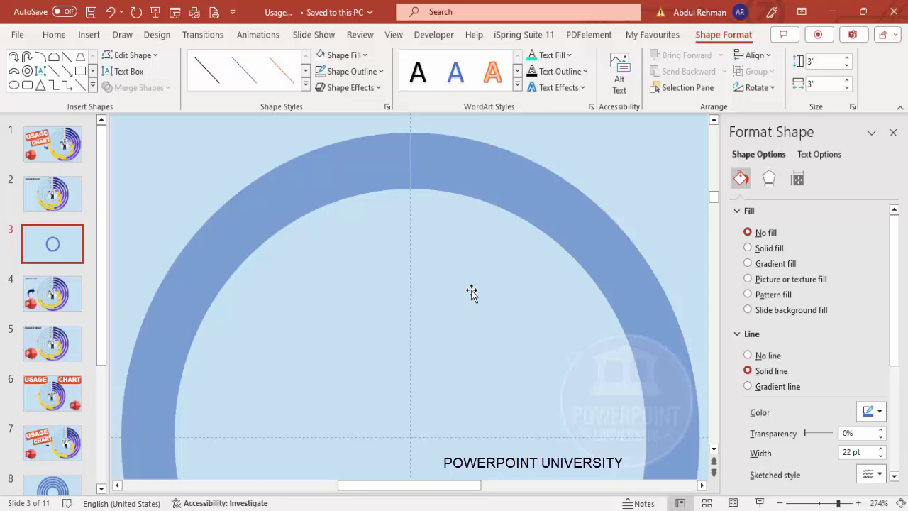
{"action": "left_click_drag", "start_coordinate": [472, 293], "coordinate": [472, 293]}
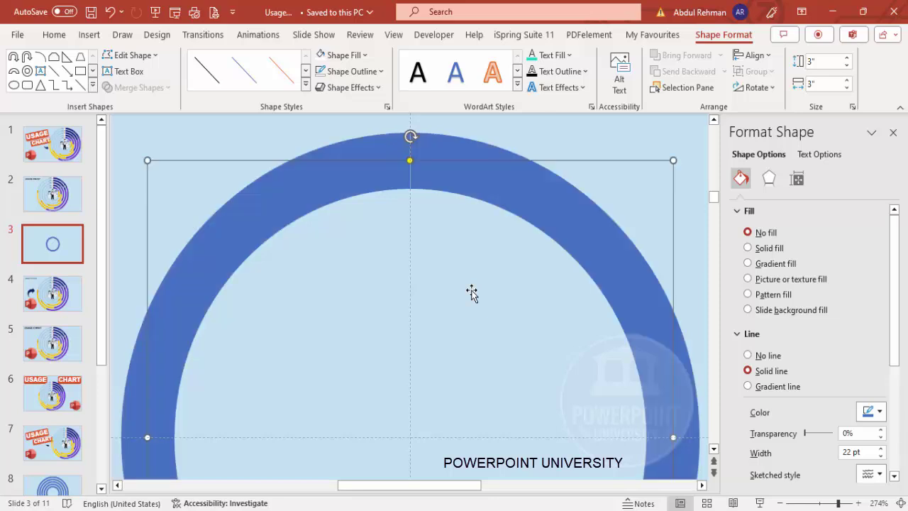
{"action": "scroll", "coordinate": [472, 293], "scroll_direction": "down", "scroll_amount": 10}
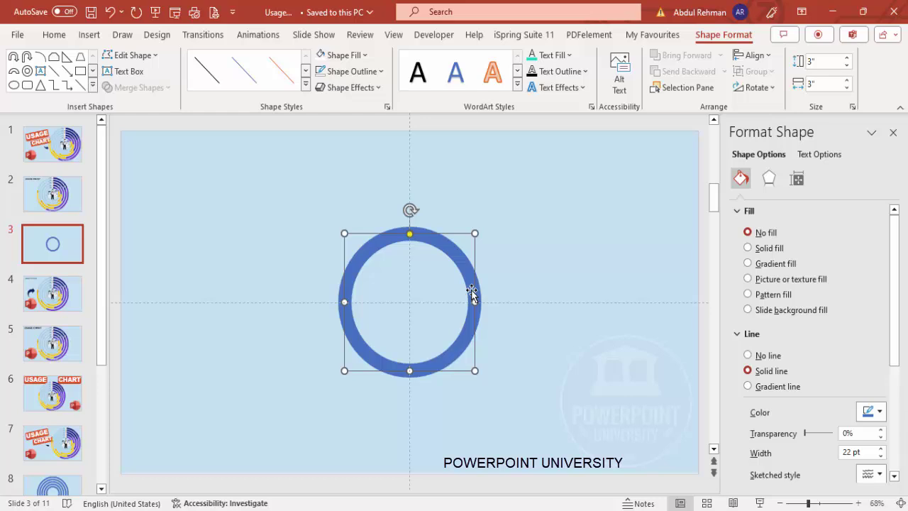
Duplicate the ring and give the copy a dark blue outline from the recent colors
{"action": "key", "text": "ctrl+d"}
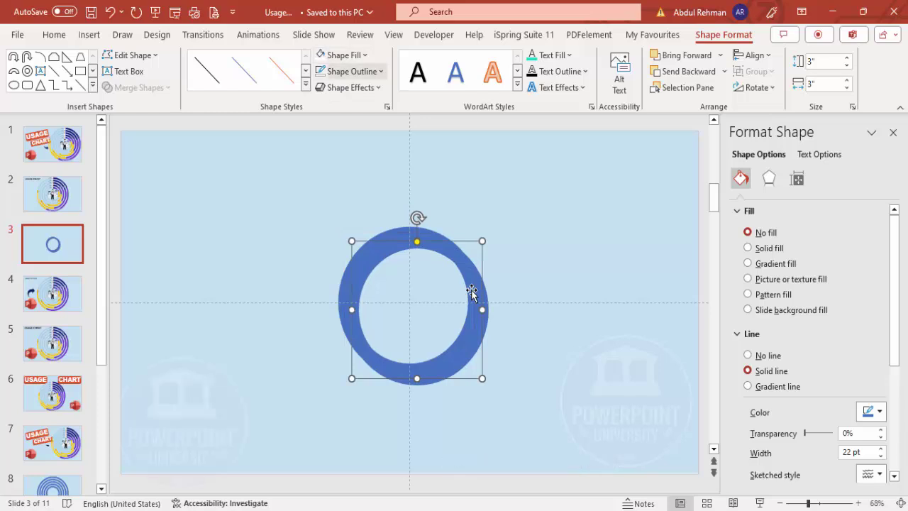
{"action": "left_click", "coordinate": [354, 72]}
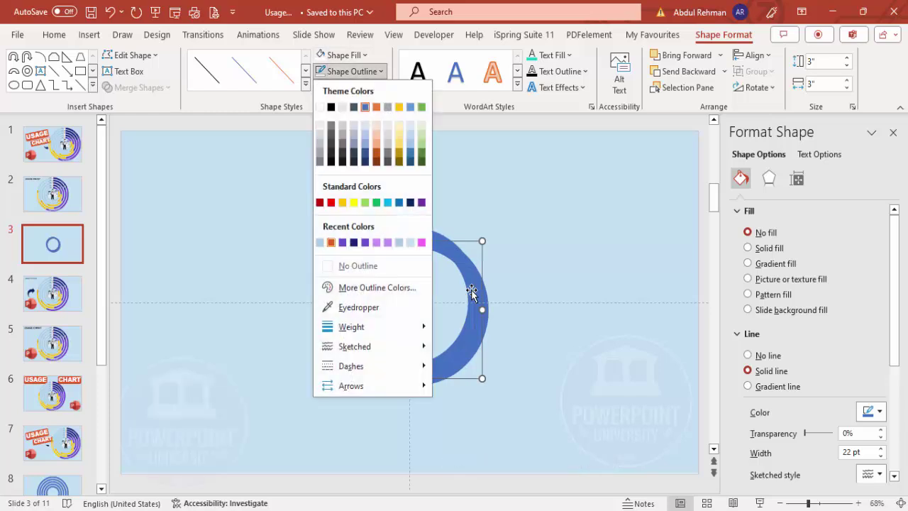
{"action": "left_click", "coordinate": [354, 243]}
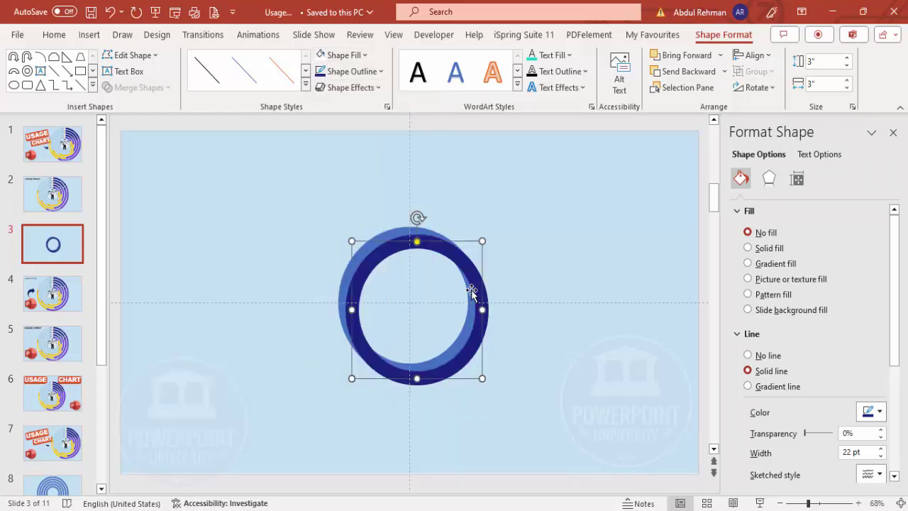
Align the dark blue ring to the center and middle of the slide, directly over the original ring
{"action": "left_click", "coordinate": [753, 55]}
{"action": "left_click", "coordinate": [779, 94]}
{"action": "left_click", "coordinate": [753, 56]}
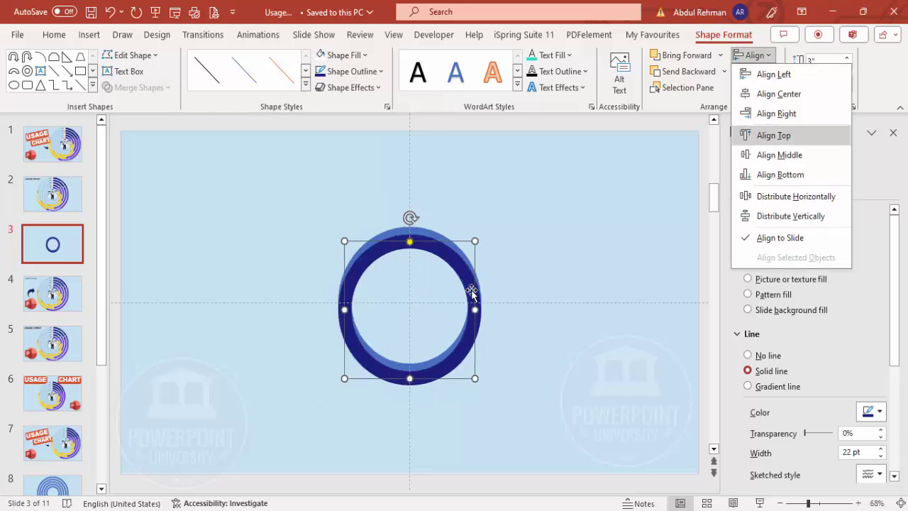
{"action": "key", "text": "Down"}
{"action": "key", "text": "Return"}
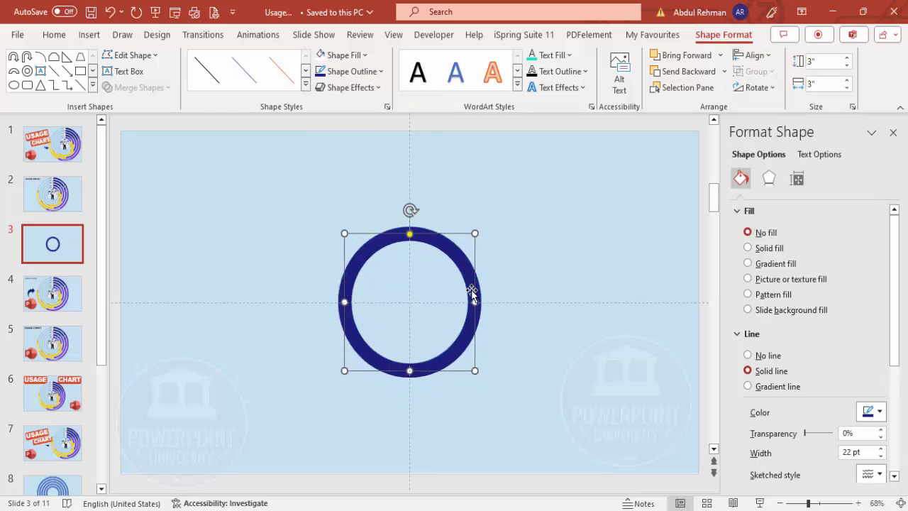
Shorten the dark blue ring to a short segment from the top, and add a duplicate segment continuing clockwise from its end
{"action": "mouse_move", "coordinate": [409, 233]}
{"action": "left_mouse_down"}
{"action": "mouse_move", "coordinate": [361, 259]}
{"action": "mouse_move", "coordinate": [346, 318]}
{"action": "mouse_move", "coordinate": [406, 371]}
{"action": "mouse_move", "coordinate": [472, 281]}
{"action": "left_mouse_up"}
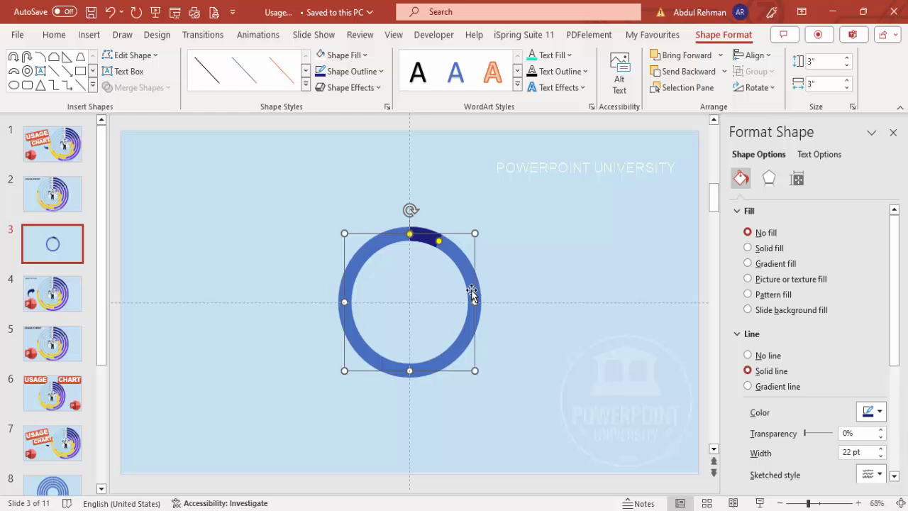
{"action": "key", "text": "ctrl+d"}
{"action": "key", "text": "ctrl+z"}
{"action": "mouse_move", "coordinate": [440, 241]}
{"action": "left_mouse_down"}
{"action": "mouse_move", "coordinate": [472, 291]}
{"action": "mouse_move", "coordinate": [439, 242]}
{"action": "left_mouse_up"}
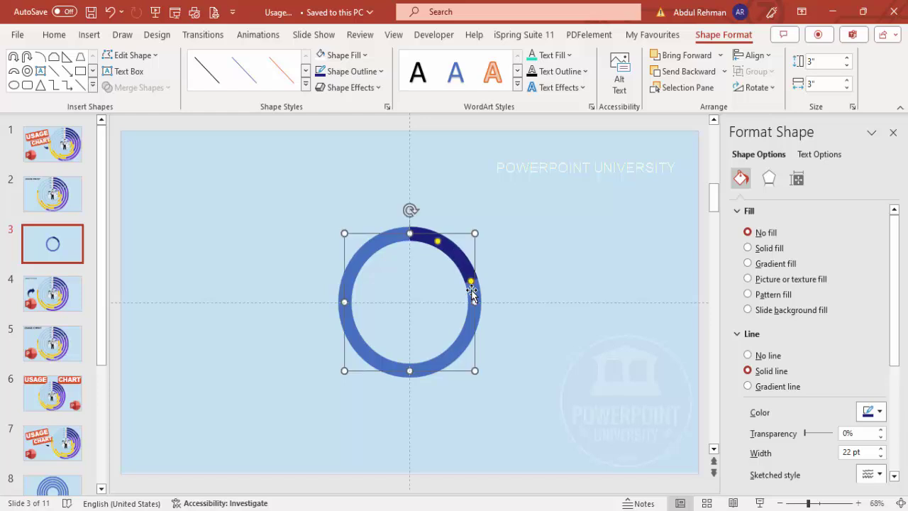
Change the outline of the second segment to purple from the recent colors
{"action": "left_click", "coordinate": [354, 72]}
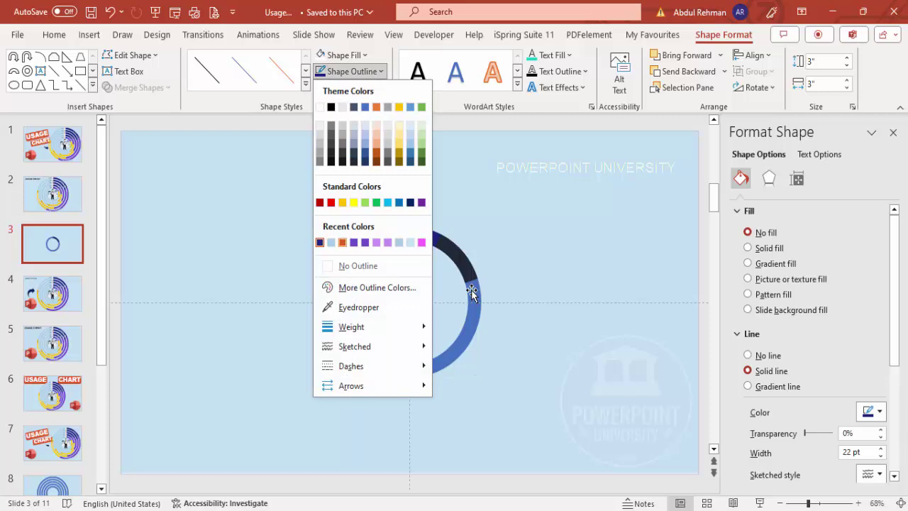
{"action": "key", "text": "Right"}
{"action": "key", "text": "Left"}
{"action": "key", "text": "Right"}
{"action": "key", "text": "Right"}
{"action": "key", "text": "Right"}
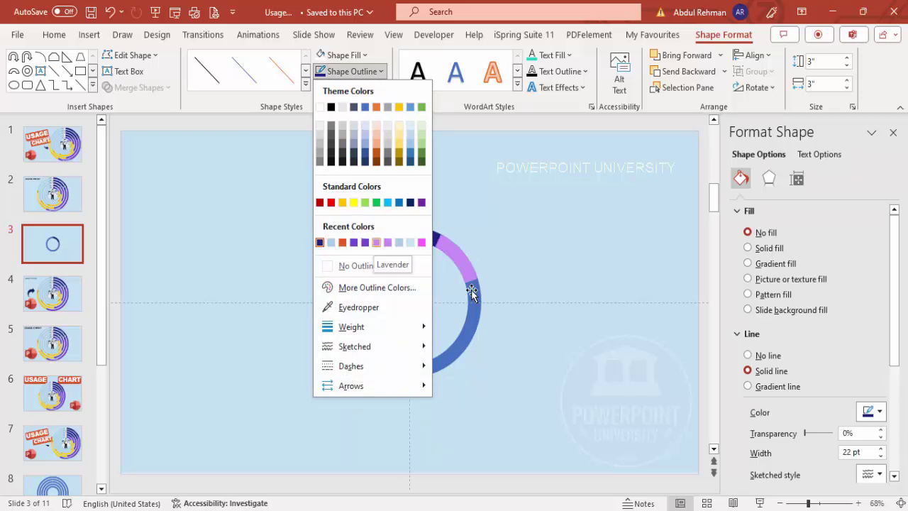
{"action": "key", "text": "Left"}
{"action": "key", "text": "Left"}
{"action": "key", "text": "Right"}
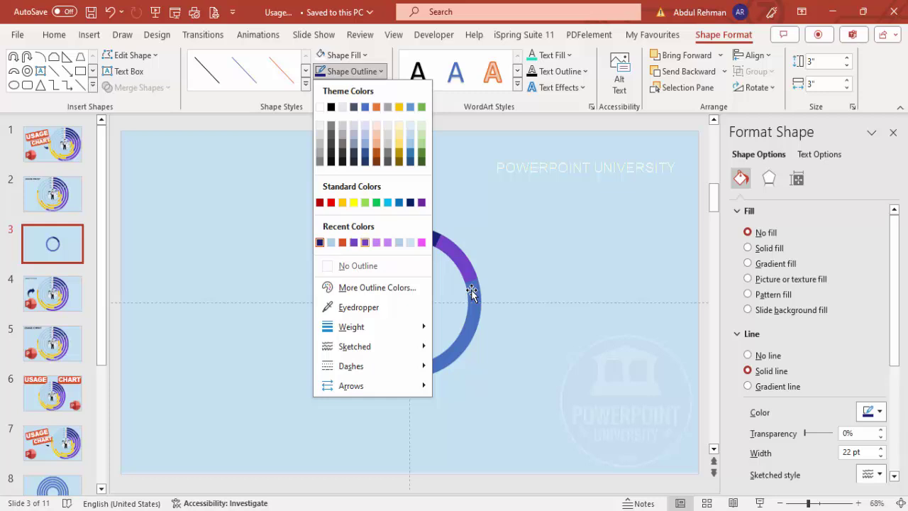
{"action": "key", "text": "Return"}
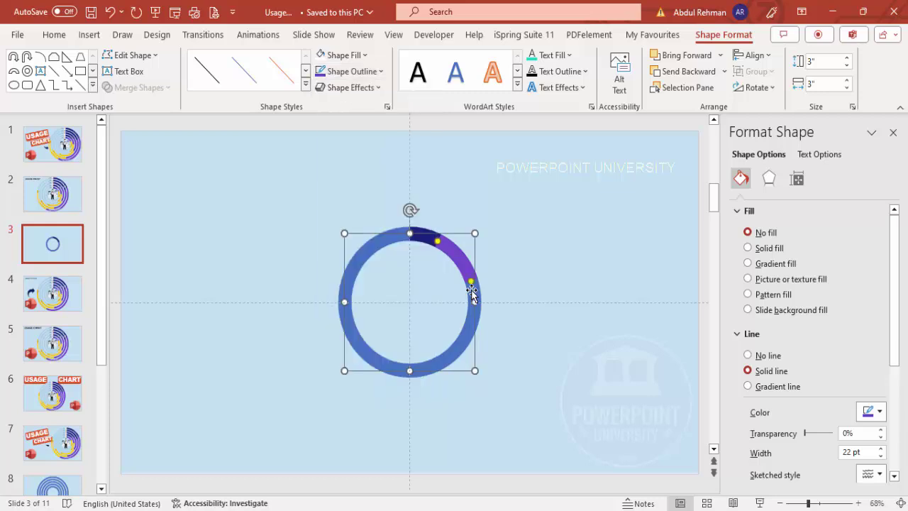
Change the base ring's outline to the pale grayish blue from the recent colors
{"action": "key", "text": "Escape"}
{"action": "left_click", "coordinate": [471, 291]}
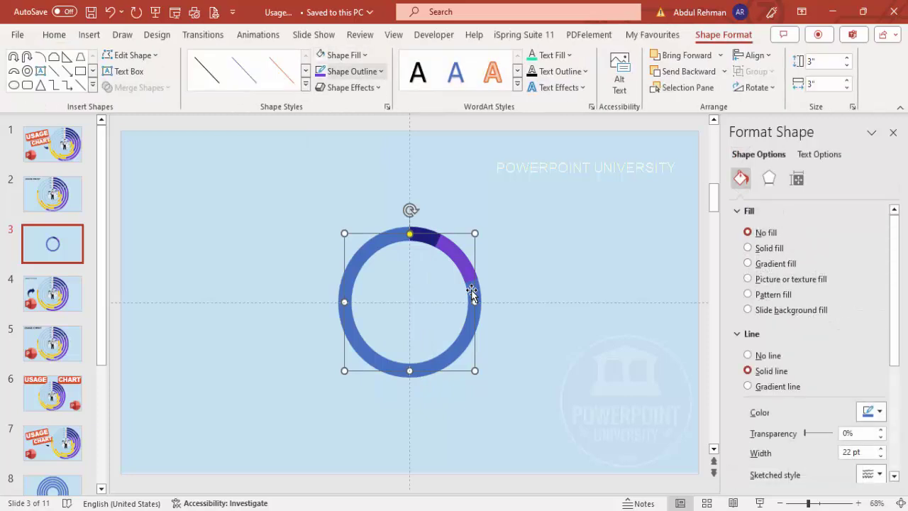
{"action": "key", "text": "Return"}
{"action": "key", "text": "Right"}
{"action": "key", "text": "Down"}
{"action": "key", "text": "Down"}
{"action": "key", "text": "Down"}
{"action": "key", "text": "Down"}
{"action": "key", "text": "Down"}
{"action": "key", "text": "Down"}
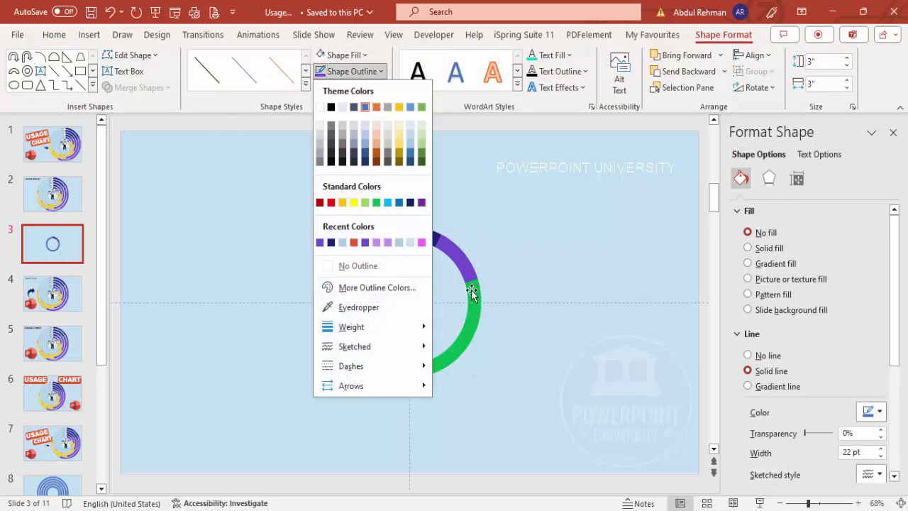
{"action": "key", "text": "Down"}
{"action": "key", "text": "Left"}
{"action": "key", "text": "Left"}
{"action": "key", "text": "Left"}
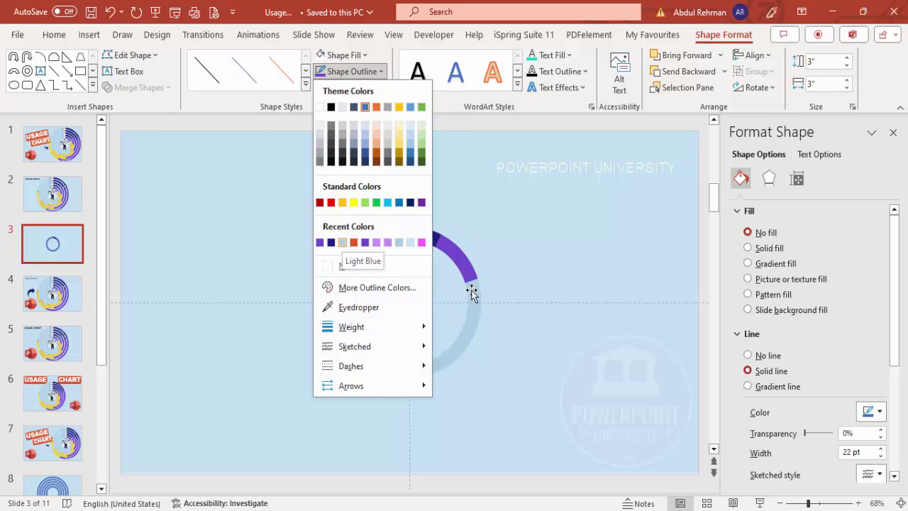
{"action": "key", "text": "Right"}
{"action": "key", "text": "Right"}
{"action": "key", "text": "Right"}
{"action": "key", "text": "Right"}
{"action": "key", "text": "Right"}
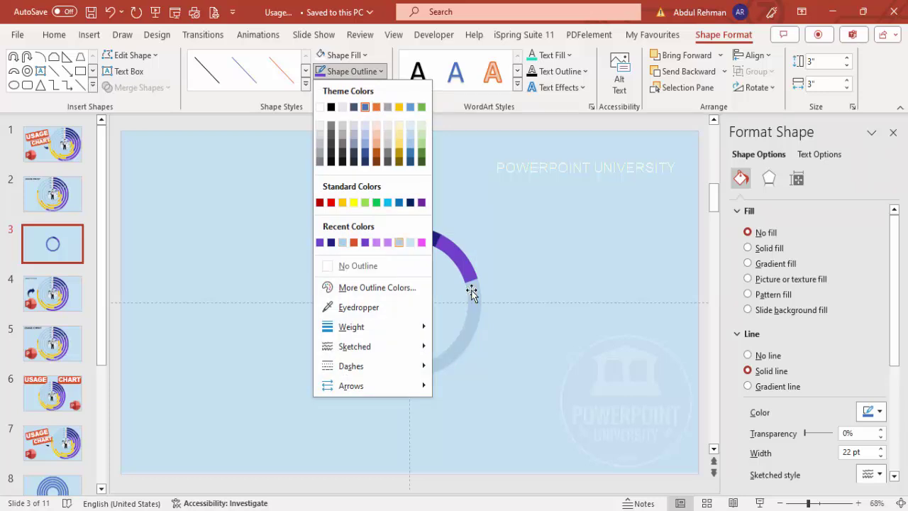
{"action": "key", "text": "Return"}
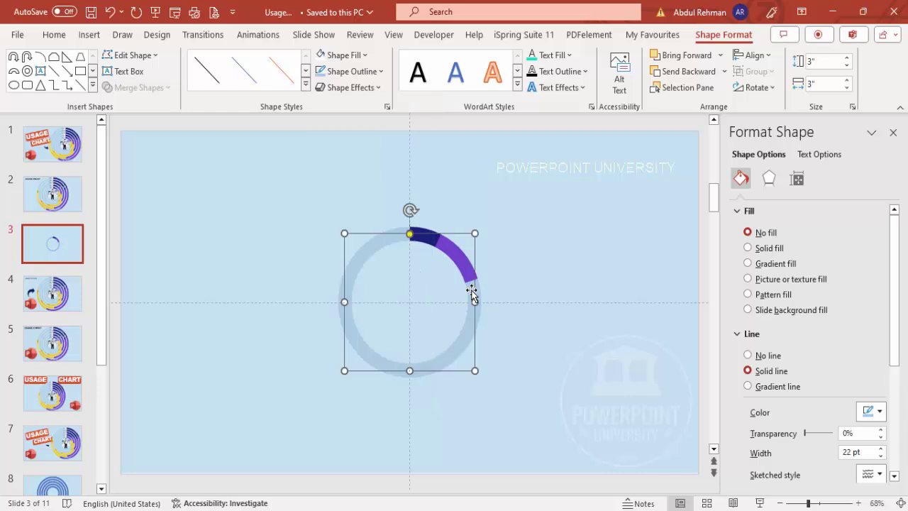
Duplicate the purple segment and give the copy a gold outline from the standard colors
{"action": "key", "text": "Escape"}
{"action": "left_click", "coordinate": [472, 293]}
{"action": "key", "text": "ctrl+d"}
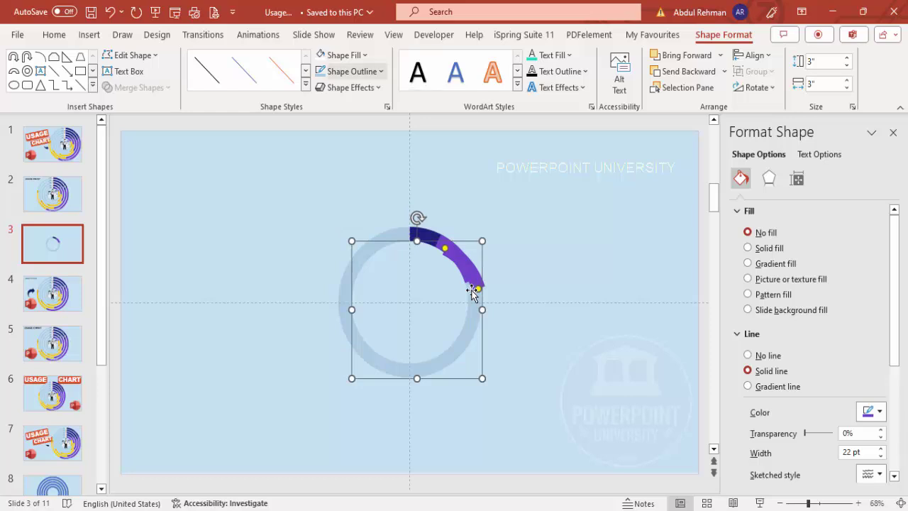
{"action": "left_click", "coordinate": [353, 72]}
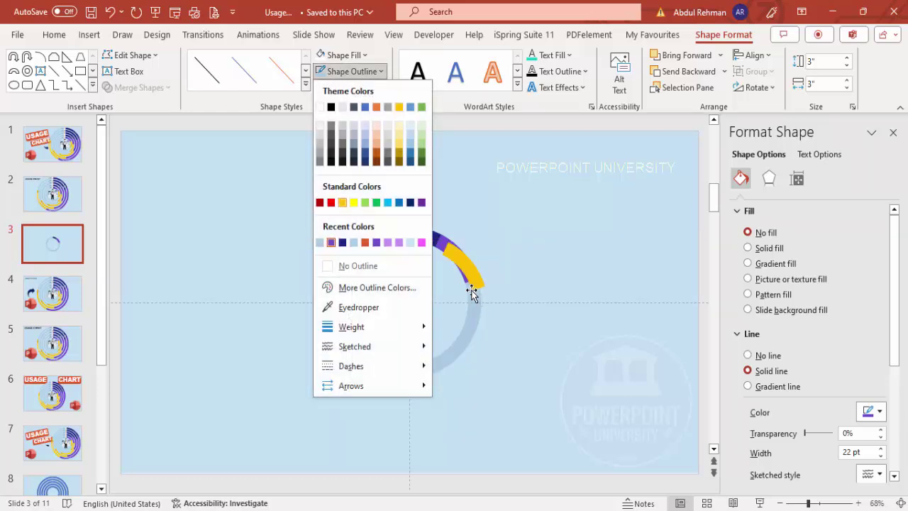
{"action": "left_click", "coordinate": [342, 203]}
Align the gold segment to the slide's center and middle, and adjust its ends so it continues clockwise from the purple segment
{"action": "left_click", "coordinate": [752, 55]}
{"action": "left_click", "coordinate": [779, 94]}
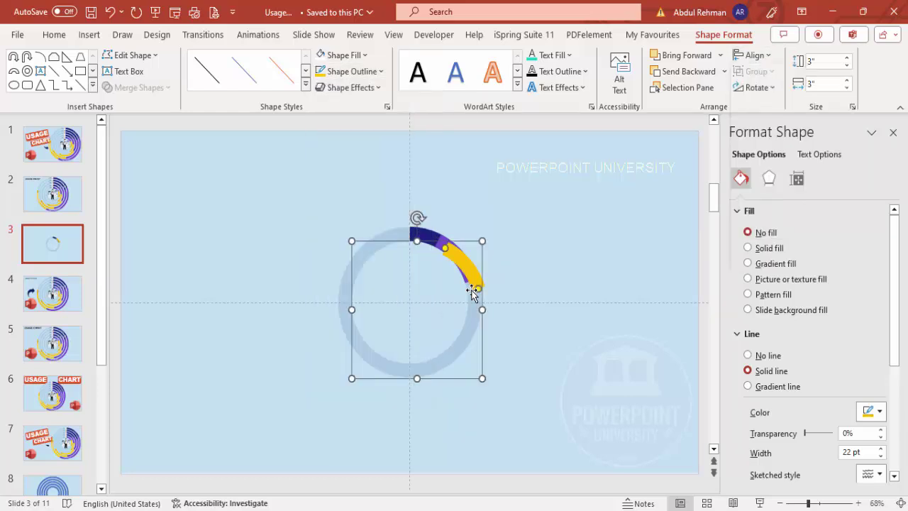
{"action": "key", "text": "alt+j"}
{"action": "key", "text": "d"}
{"action": "key", "text": "a"}
{"action": "key", "text": "a"}
{"action": "key", "text": "Down"}
{"action": "key", "text": "Down"}
{"action": "key", "text": "Down"}
{"action": "key", "text": "Return"}
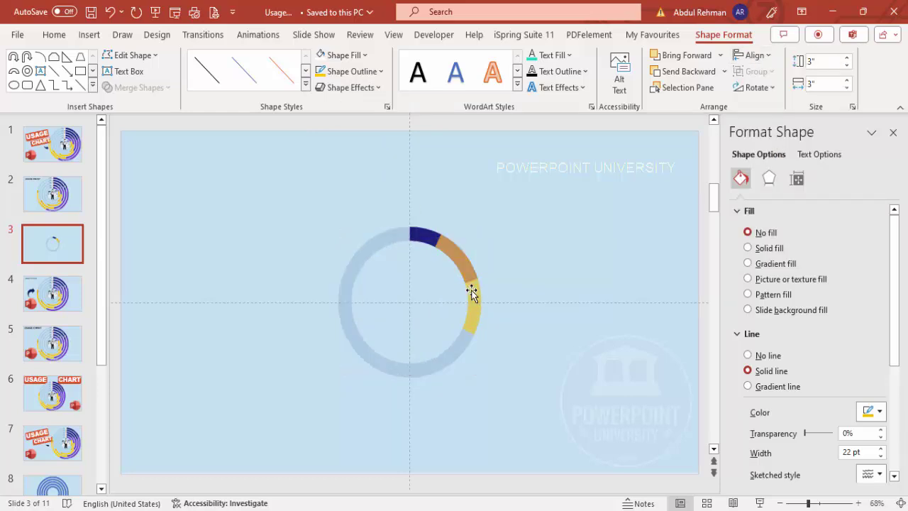
{"action": "left_click", "coordinate": [472, 294]}
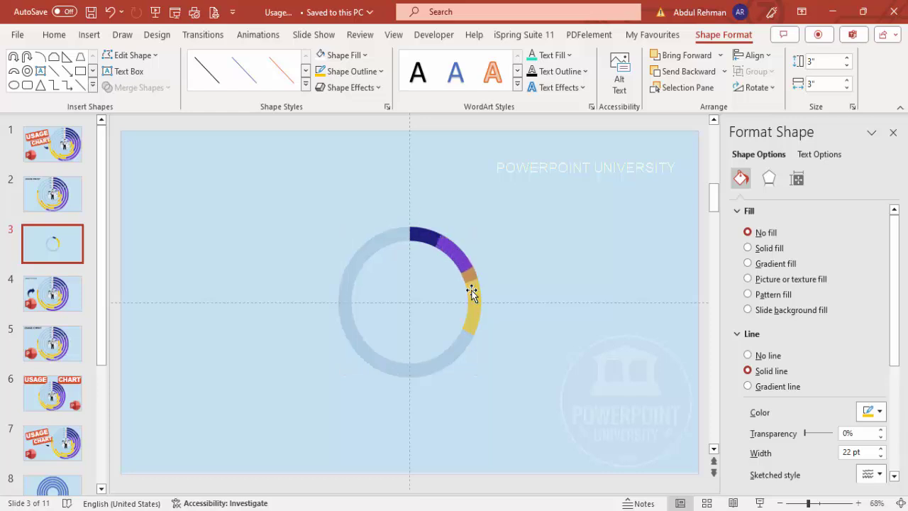
{"action": "left_click", "coordinate": [472, 294]}
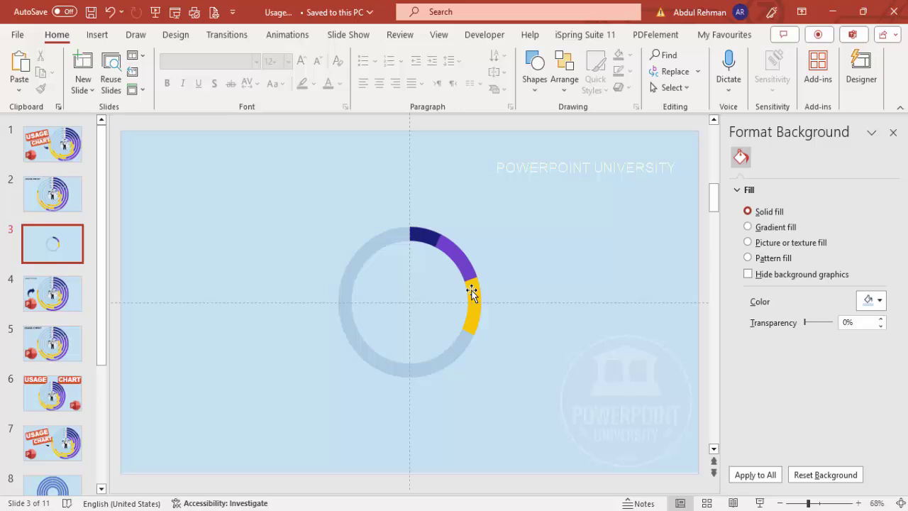
Group the base ring with its dark blue, purple and gold segments
{"action": "left_click_drag", "start_coordinate": [292, 199], "coordinate": [582, 439]}
{"action": "key", "text": "Escape"}
{"action": "left_click", "coordinate": [471, 290]}
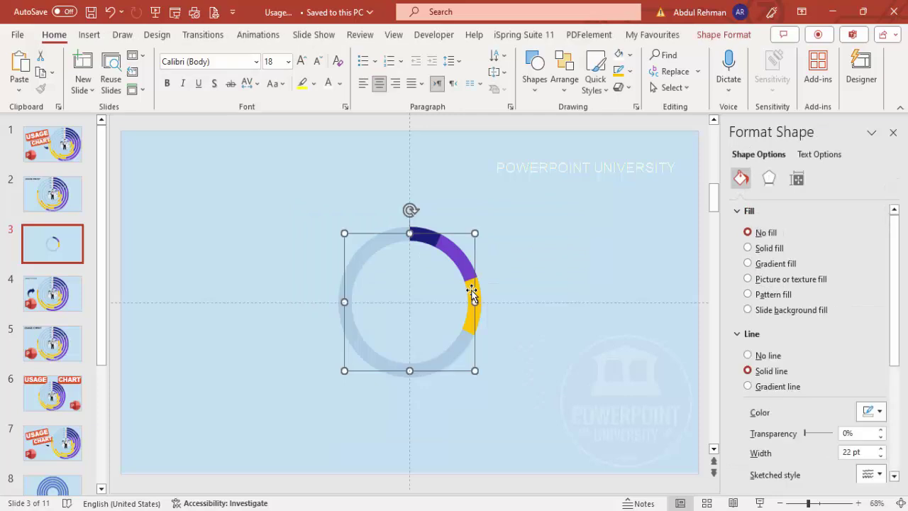
{"action": "left_click", "coordinate": [472, 295]}
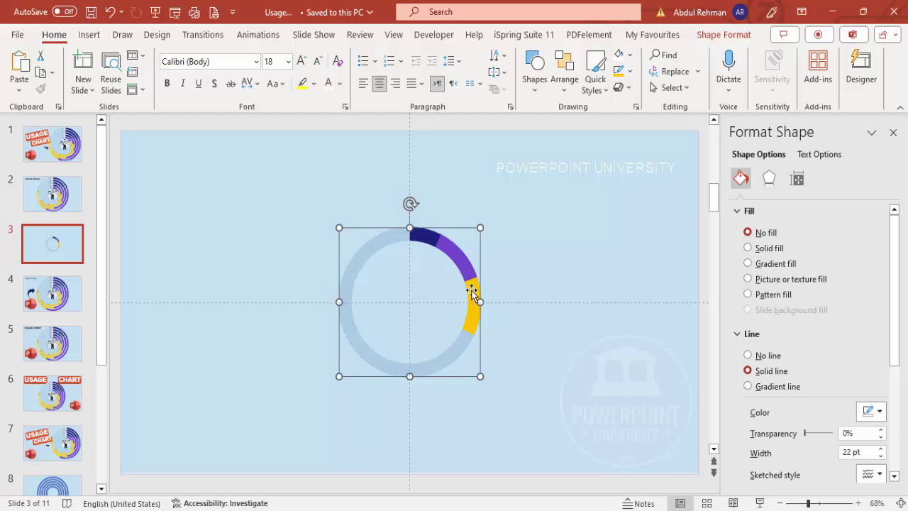
Duplicate the grouped ring and place the copy to the right, keeping the original centered on the slide
{"action": "key", "text": "ctrl+d"}
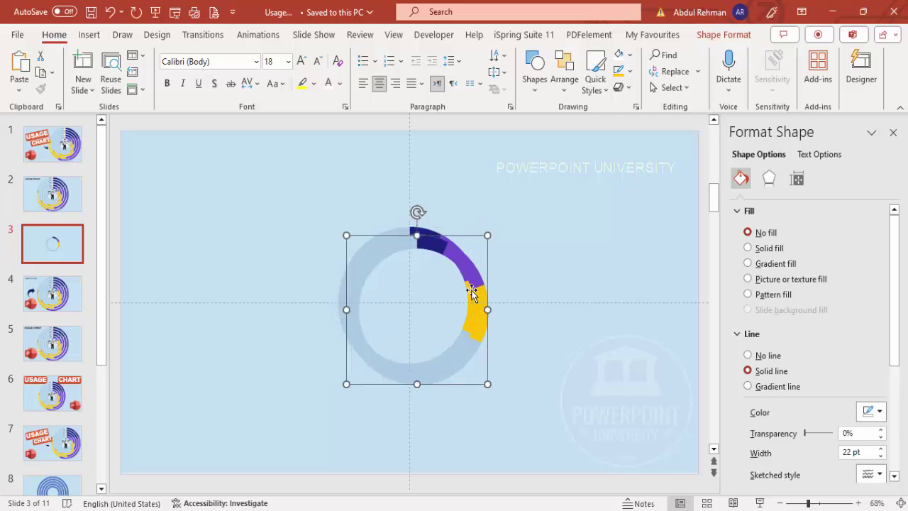
{"action": "mouse_move", "coordinate": [474, 294]}
{"action": "left_mouse_down"}
{"action": "mouse_move", "coordinate": [618, 274]}
{"action": "mouse_move", "coordinate": [409, 325]}
{"action": "left_mouse_up"}
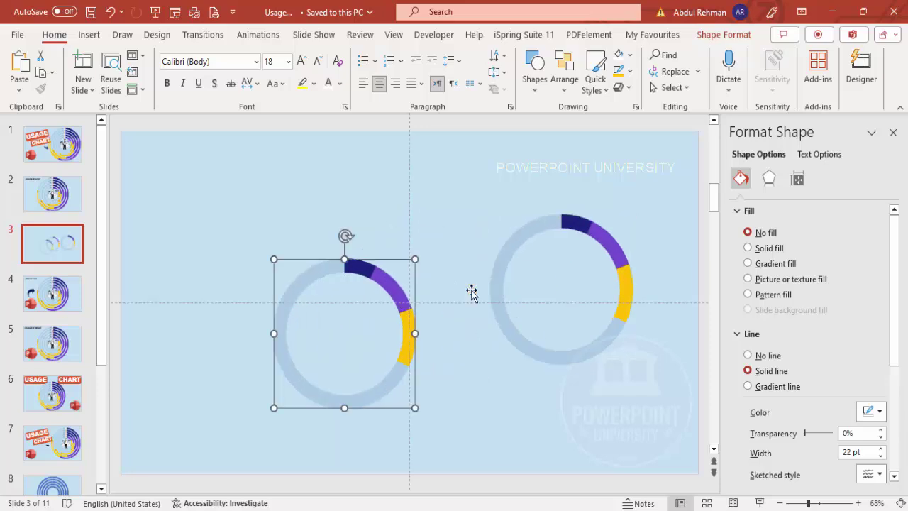
{"action": "key", "text": "ctrl+z"}
{"action": "key", "text": "Escape"}
{"action": "key", "text": "Tab"}
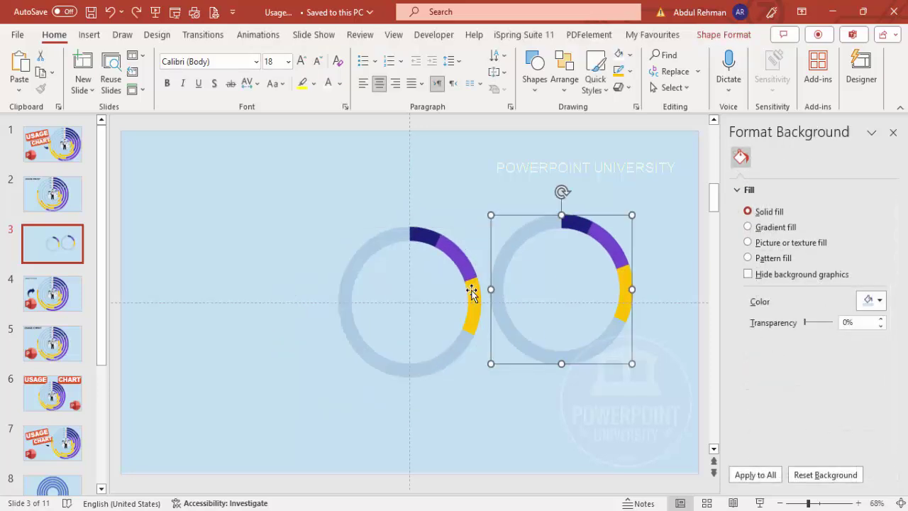
Align the ring copy to the slide's center and middle, and enlarge it from its center to about 3.87" around the original
{"action": "key", "text": "alt+j"}
{"action": "key", "text": "d"}
{"action": "key", "text": "a"}
{"action": "key", "text": "a"}
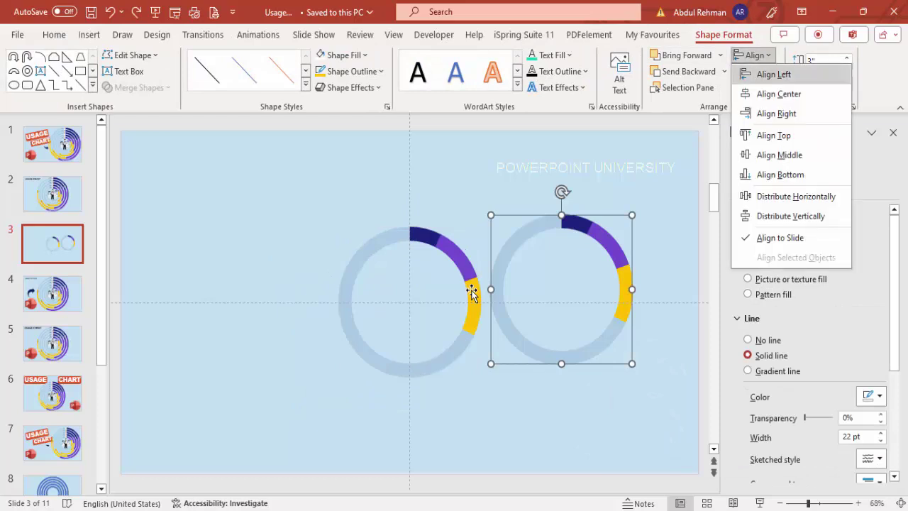
{"action": "key", "text": "c"}
{"action": "key", "text": "alt+j"}
{"action": "key", "text": "d"}
{"action": "key", "text": "a"}
{"action": "key", "text": "a"}
{"action": "key", "text": "Return"}
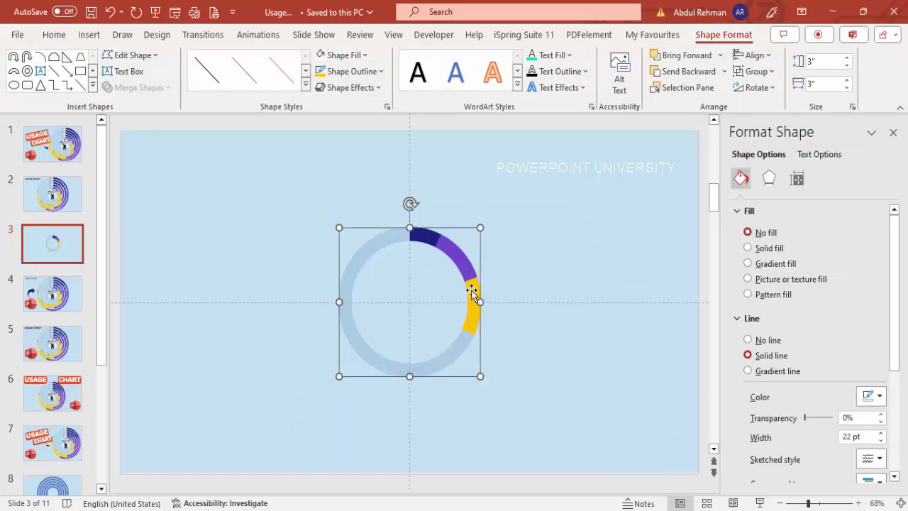
{"action": "left_click_drag", "start_coordinate": [480, 228], "coordinate": [498, 208]}
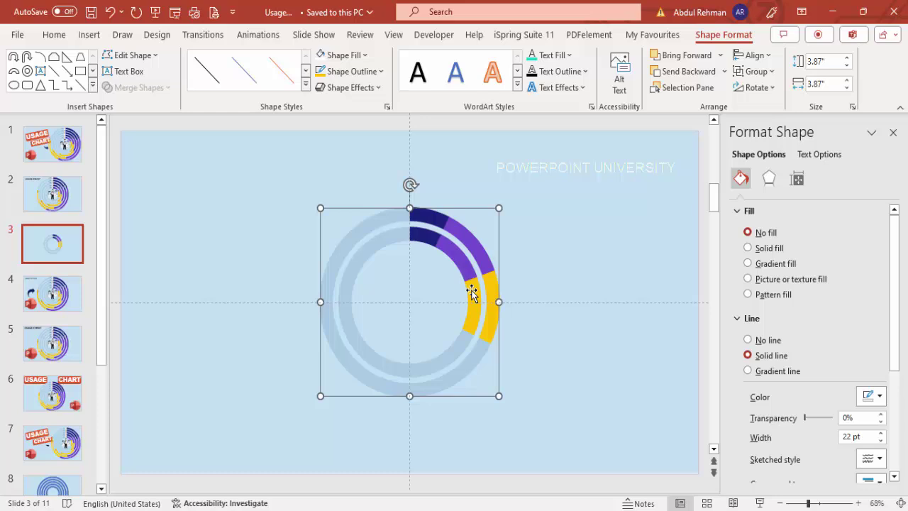
Duplicate the 3.87" ring group and align the copy to the slide's horizontal center
{"action": "key", "text": "ctrl+d"}
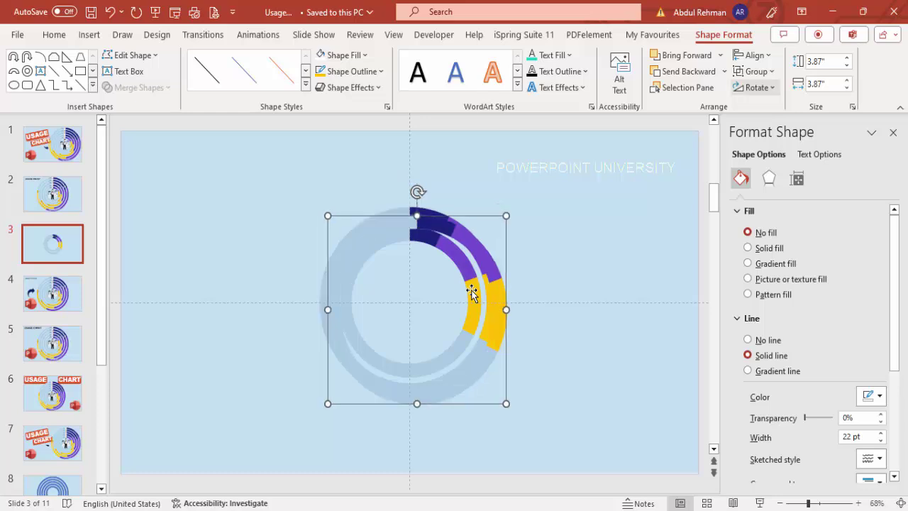
{"action": "left_click", "coordinate": [754, 55]}
{"action": "key", "text": "Return"}
Align the third ring to the slide's middle and enlarge it from its center to about 4.64"
{"action": "key", "text": "alt+j"}
{"action": "key", "text": "d"}
{"action": "key", "text": "a"}
{"action": "key", "text": "a"}
{"action": "key", "text": "Down"}
{"action": "key", "text": "Down"}
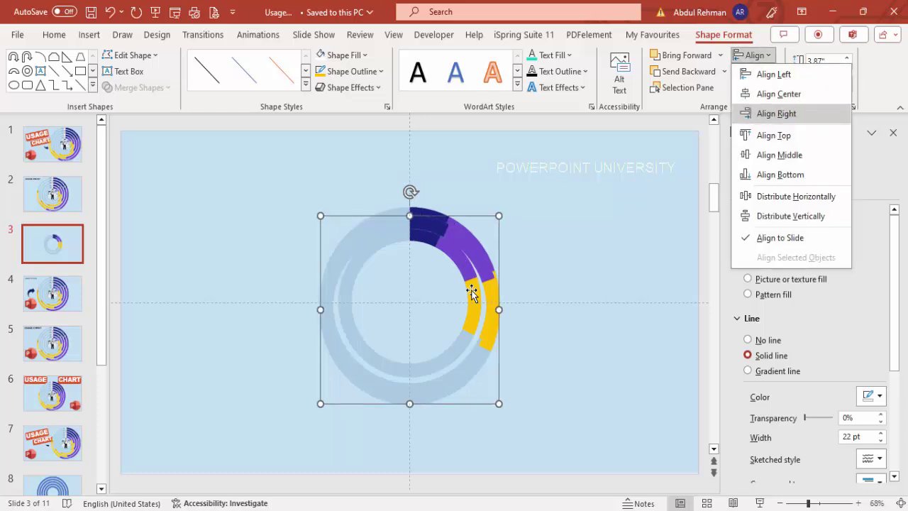
{"action": "key", "text": "Down"}
{"action": "key", "text": "Down"}
{"action": "key", "text": "Return"}
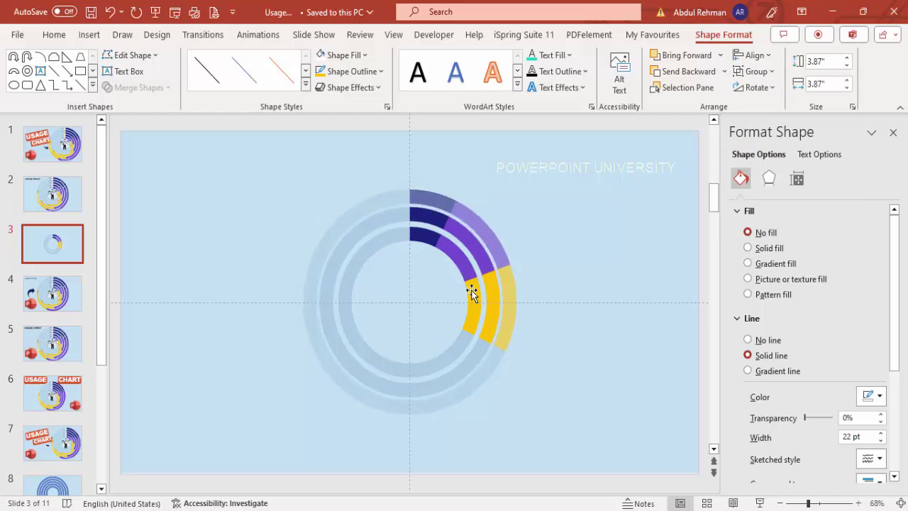
{"action": "left_click", "coordinate": [471, 293]}
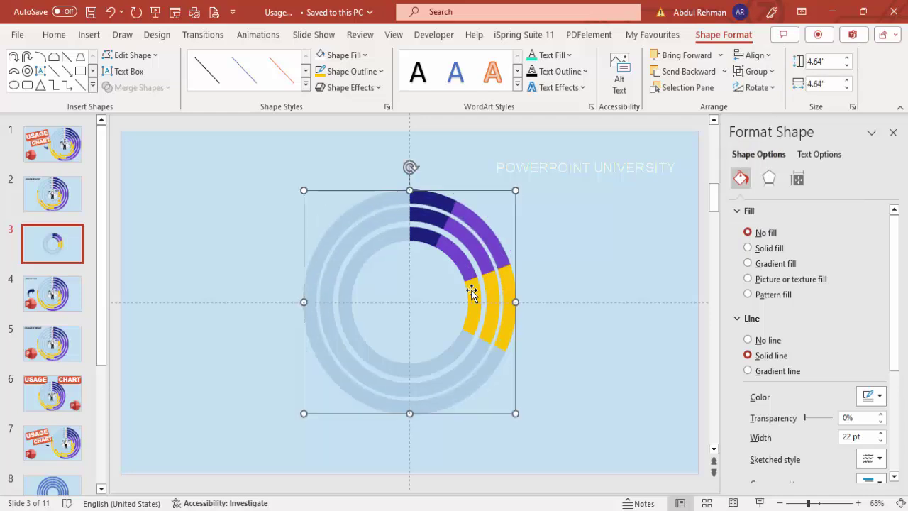
Duplicate the 4.64" ring group and align the copy to the slide's center and middle
{"action": "key", "text": "alt+j"}
{"action": "key", "text": "d"}
{"action": "key", "text": "a"}
{"action": "key", "text": "a"}
{"action": "key", "text": "Down"}
{"action": "key", "text": "Down"}
{"action": "key", "text": "Down"}
{"action": "key", "text": "Down"}
{"action": "key", "text": "Return"}
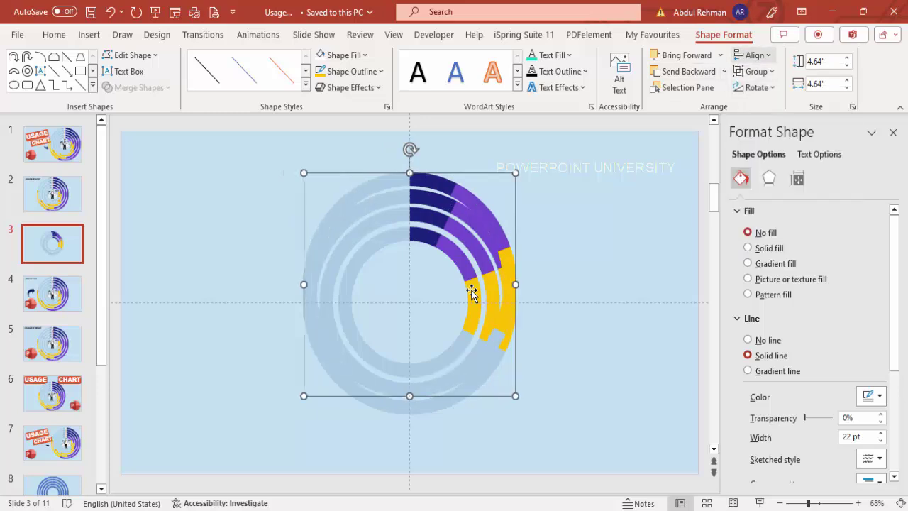
{"action": "key", "text": "alt+j"}
{"action": "key", "text": "d"}
{"action": "key", "text": "a"}
{"action": "key", "text": "a"}
{"action": "key", "text": "Down"}
{"action": "key", "text": "Down"}
{"action": "key", "text": "Down"}
{"action": "key", "text": "Down"}
{"action": "key", "text": "Return"}
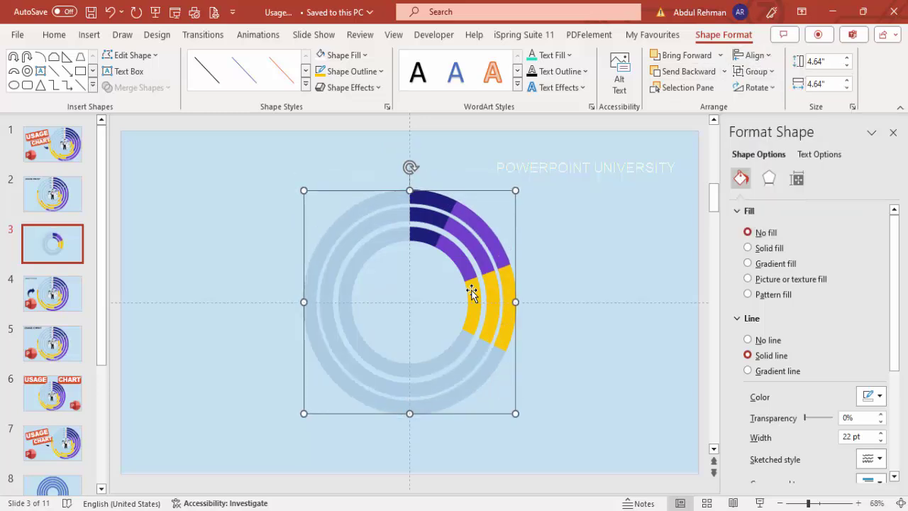
Enlarge the fourth ring proportionally from its center to about 5.44", leaving a narrow gap around the third ring
{"action": "key", "text": "ctrl+shift+Up"}
{"action": "key", "text": "ctrl+shift+Up"}
{"action": "key", "text": "ctrl+shift+Up"}
{"action": "key", "text": "ctrl+shift+Up"}
{"action": "key", "text": "ctrl+shift+Up"}
{"action": "key", "text": "ctrl+shift+Up"}
{"action": "key", "text": "ctrl+shift+Up"}
{"action": "key", "text": "ctrl+shift+Up"}
{"action": "key", "text": "ctrl+shift+Up"}
{"action": "key", "text": "ctrl+shift+Up"}
{"action": "key", "text": "ctrl+shift+Up"}
{"action": "key", "text": "ctrl+shift+Up"}
{"action": "key", "text": "ctrl+shift+Up"}
{"action": "key", "text": "ctrl+shift+Up"}
{"action": "key", "text": "ctrl+shift+Up"}
{"action": "key", "text": "ctrl+shift+Up"}
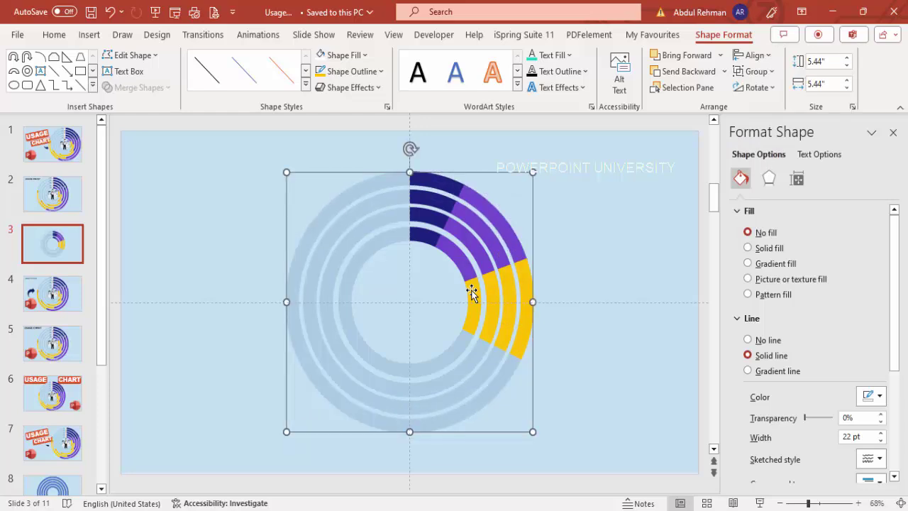
Duplicate the 5.44" ring group and align the copy to the slide's center and middle
{"action": "key", "text": "alt+j"}
{"action": "key", "text": "d"}
{"action": "key", "text": "a"}
{"action": "key", "text": "a"}
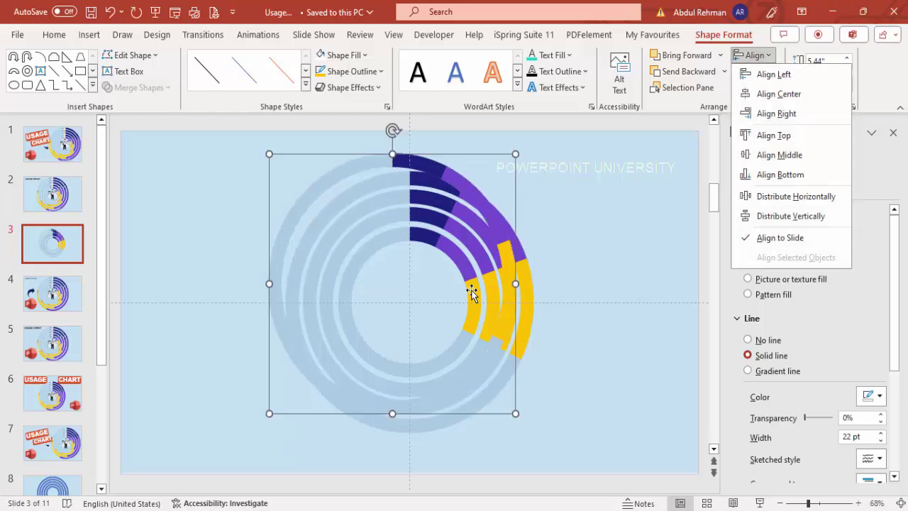
{"action": "key", "text": "Down"}
{"action": "key", "text": "Down"}
{"action": "key", "text": "Down"}
{"action": "key", "text": "Down"}
{"action": "key", "text": "Return"}
{"action": "key", "text": "alt+j"}
{"action": "key", "text": "d"}
{"action": "key", "text": "a"}
{"action": "key", "text": "a"}
{"action": "key", "text": "Down"}
{"action": "key", "text": "Down"}
{"action": "key", "text": "Down"}
{"action": "key", "text": "Down"}
{"action": "key", "text": "Return"}
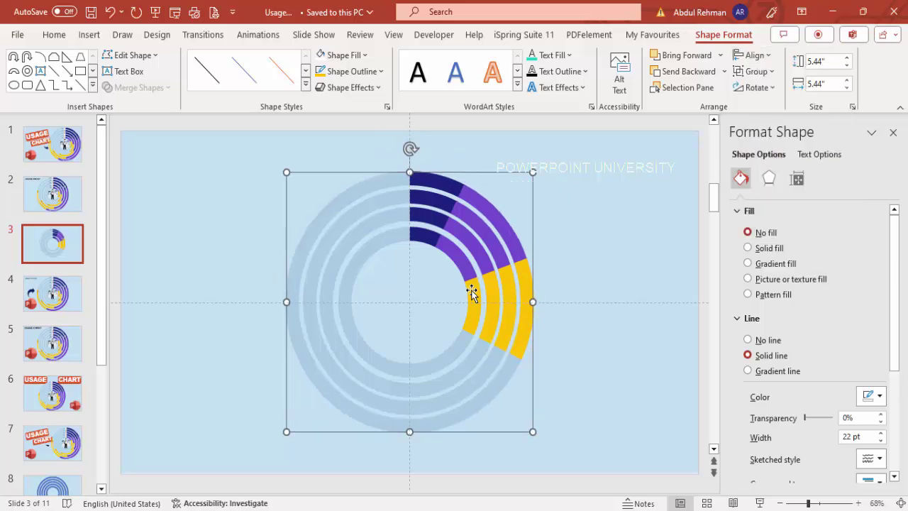